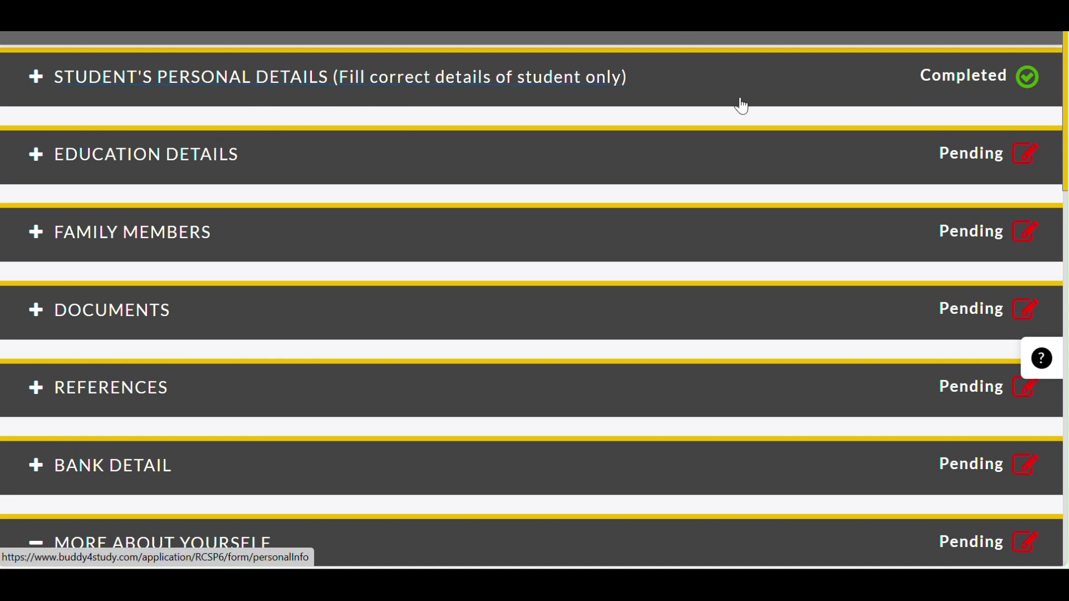
Review the scholarship application's sections and their completion status, down to the questions under More About Yourself
{"action": "scroll", "coordinate": [1066, 89], "scroll_direction": "down", "scroll_amount": 1}
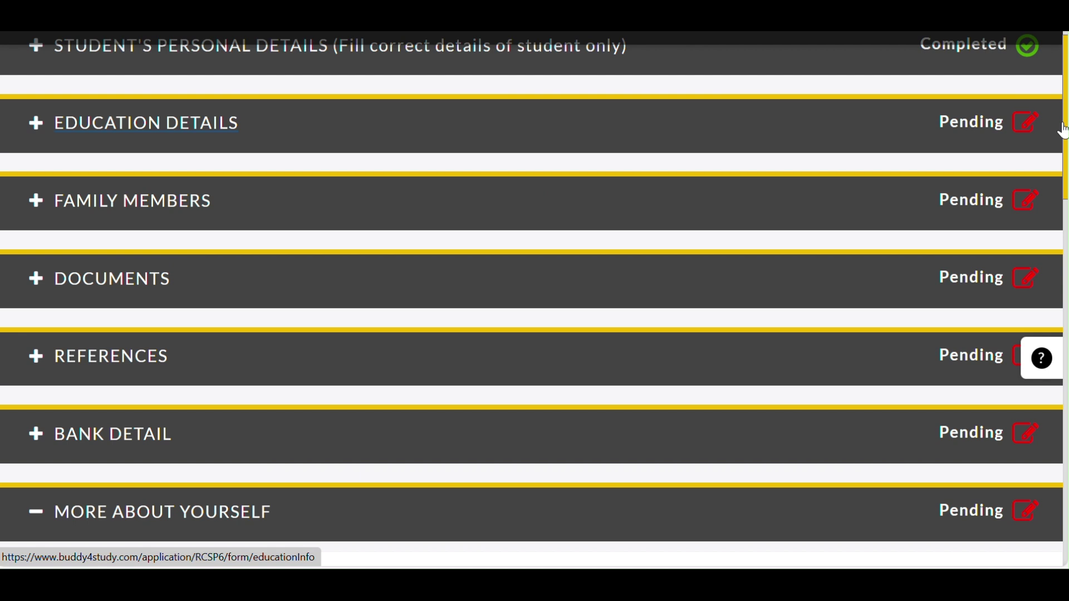
{"action": "scroll", "coordinate": [1064, 119], "scroll_direction": "up", "scroll_amount": 1}
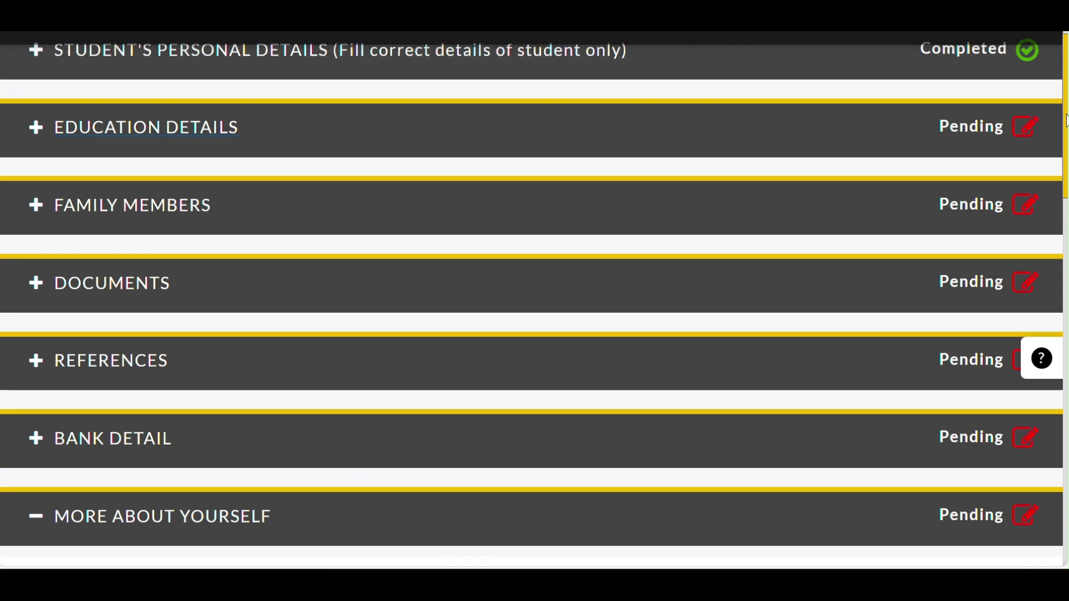
{"action": "scroll", "coordinate": [1065, 120], "scroll_direction": "up", "scroll_amount": 1}
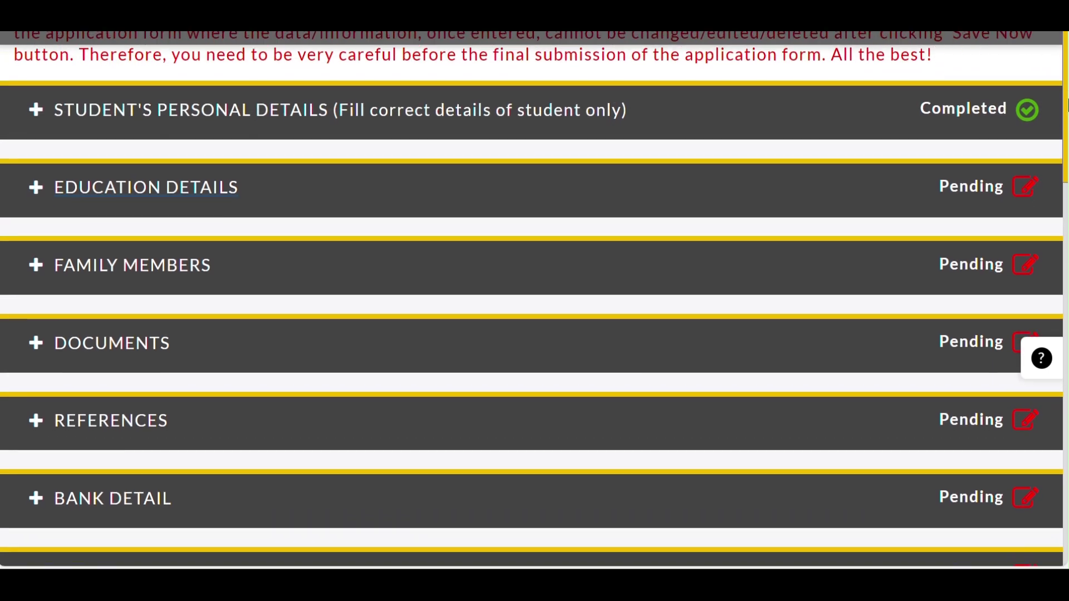
{"action": "scroll", "coordinate": [1066, 106], "scroll_direction": "down", "scroll_amount": 1}
{"action": "scroll", "coordinate": [1065, 106], "scroll_direction": "up", "scroll_amount": 1}
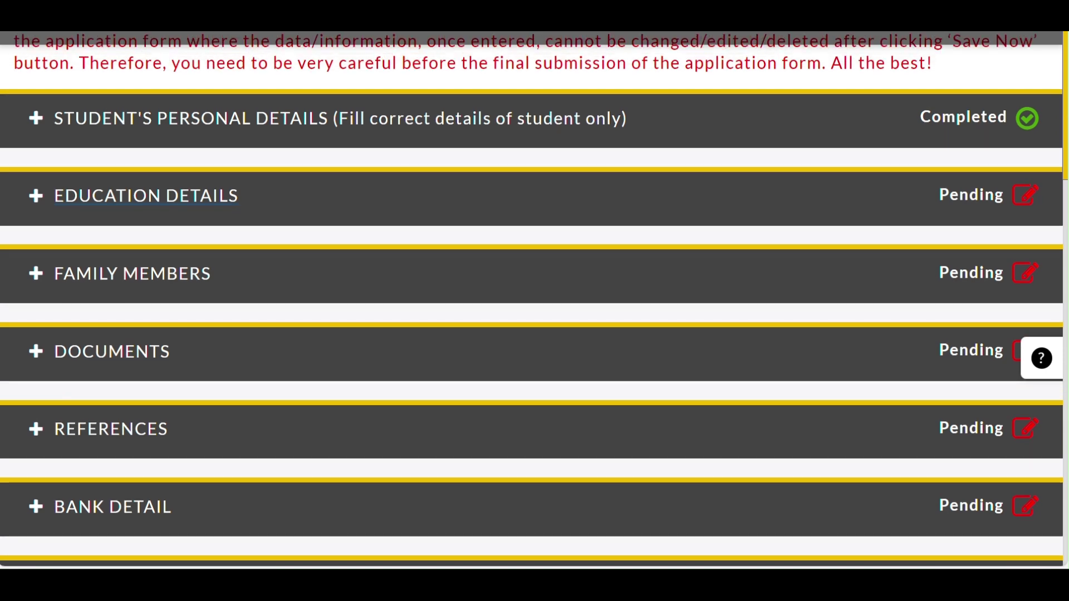
{"action": "scroll", "coordinate": [1066, 105], "scroll_direction": "down", "scroll_amount": 1}
{"action": "scroll", "coordinate": [1066, 106], "scroll_direction": "up", "scroll_amount": 1}
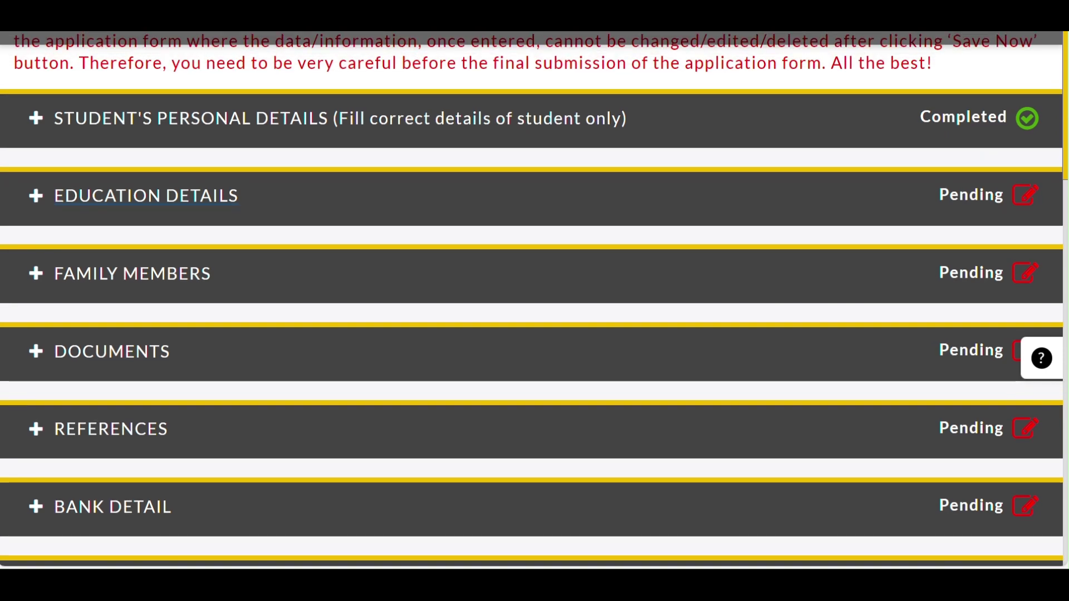
{"action": "scroll", "coordinate": [535, 299], "scroll_direction": "up", "scroll_amount": 5}
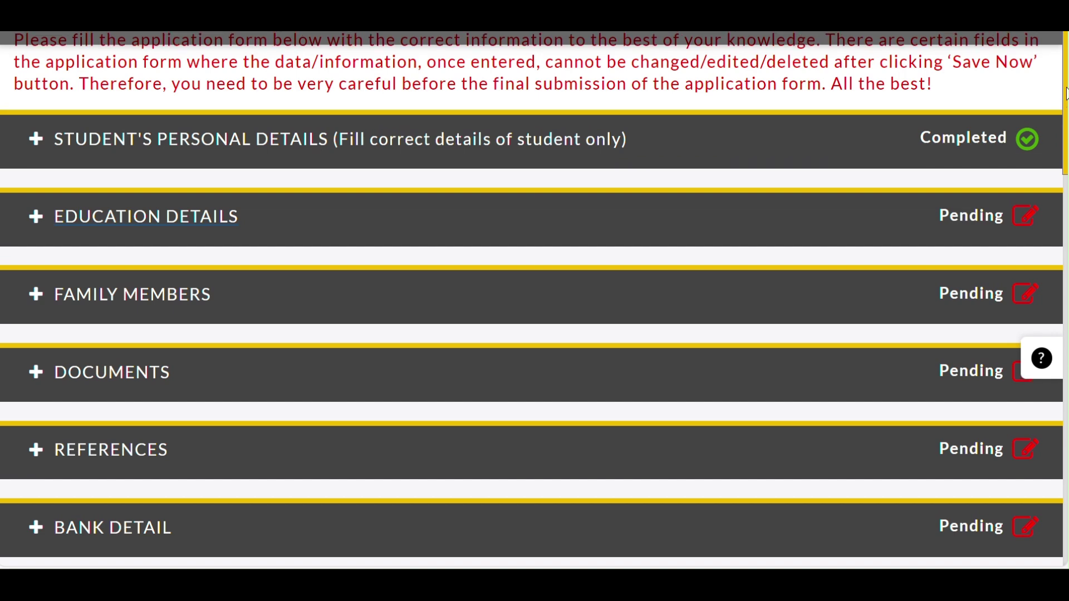
{"action": "scroll", "coordinate": [1065, 66], "scroll_direction": "down", "scroll_amount": 3}
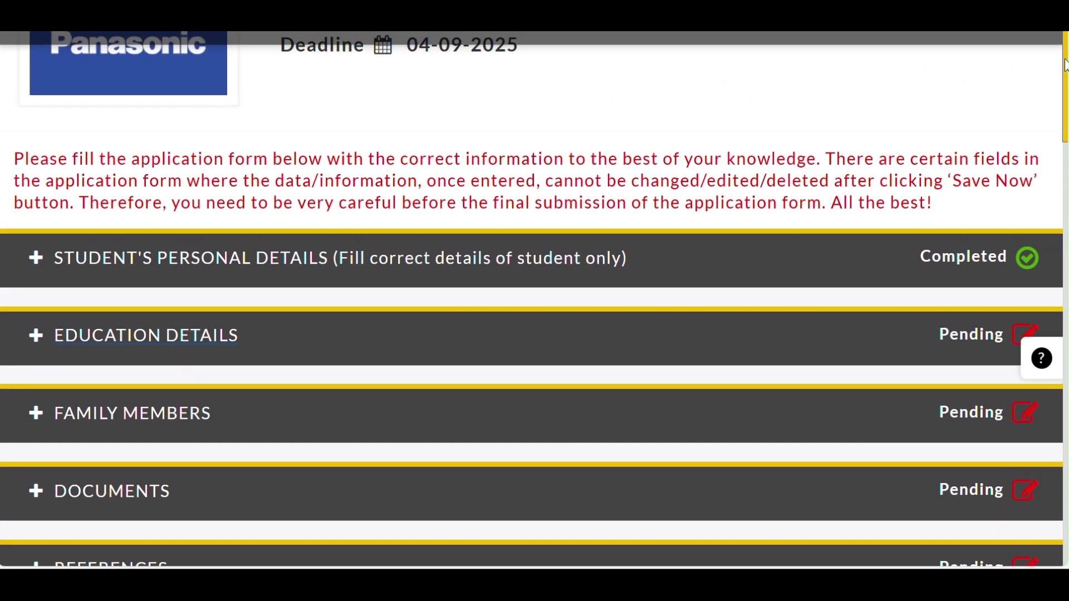
{"action": "left_click_drag", "start_coordinate": [1065, 65], "coordinate": [1065, 77]}
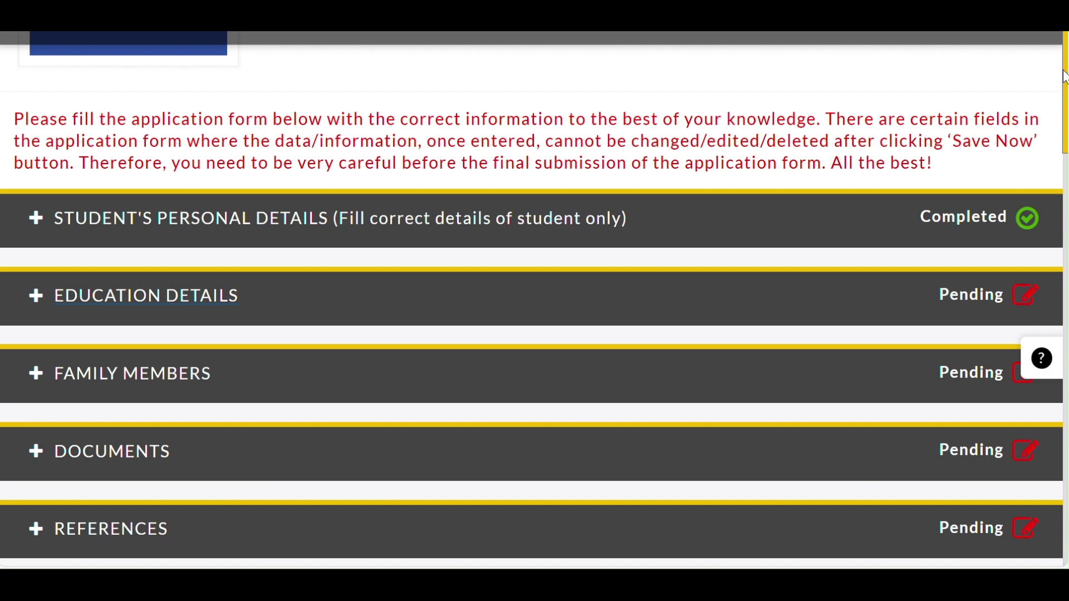
{"action": "left_click_drag", "start_coordinate": [1065, 76], "coordinate": [1062, 151]}
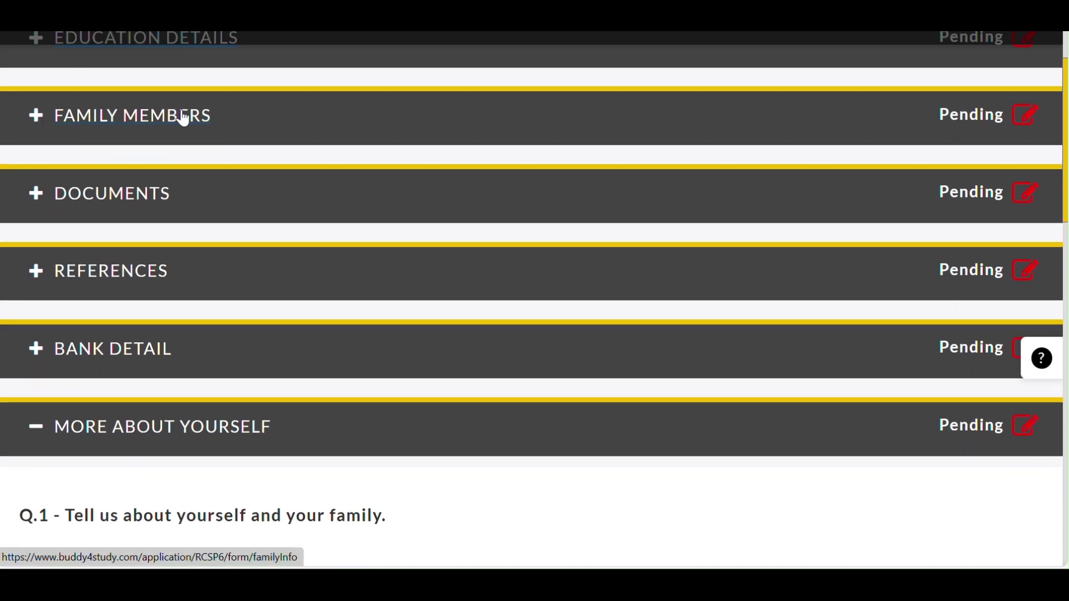
{"action": "left_click_drag", "start_coordinate": [1066, 183], "coordinate": [1025, 249]}
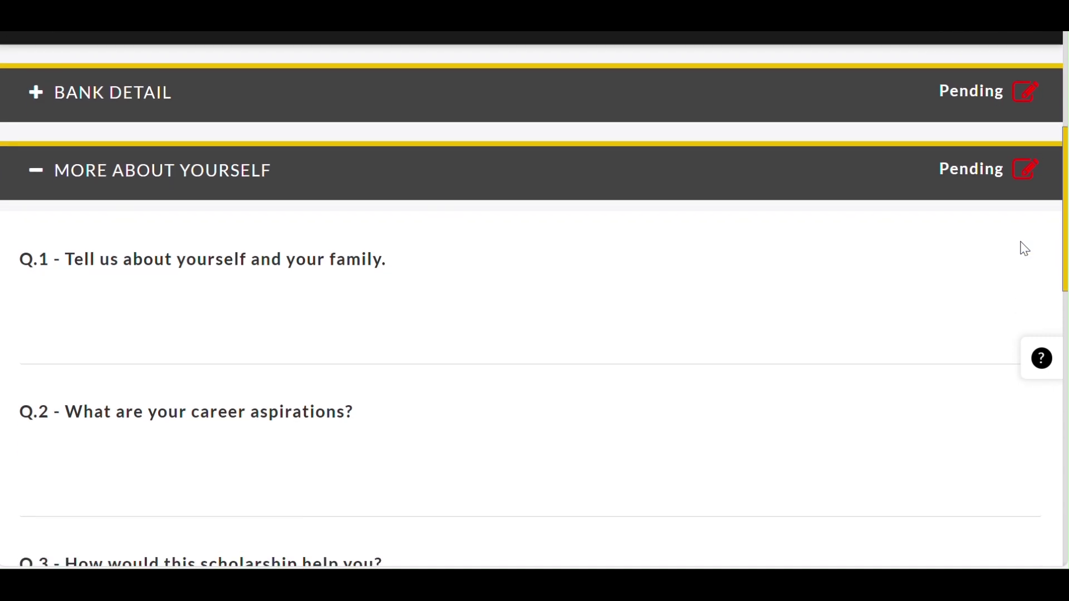
{"action": "left_click_drag", "start_coordinate": [1065, 189], "coordinate": [1065, 195]}
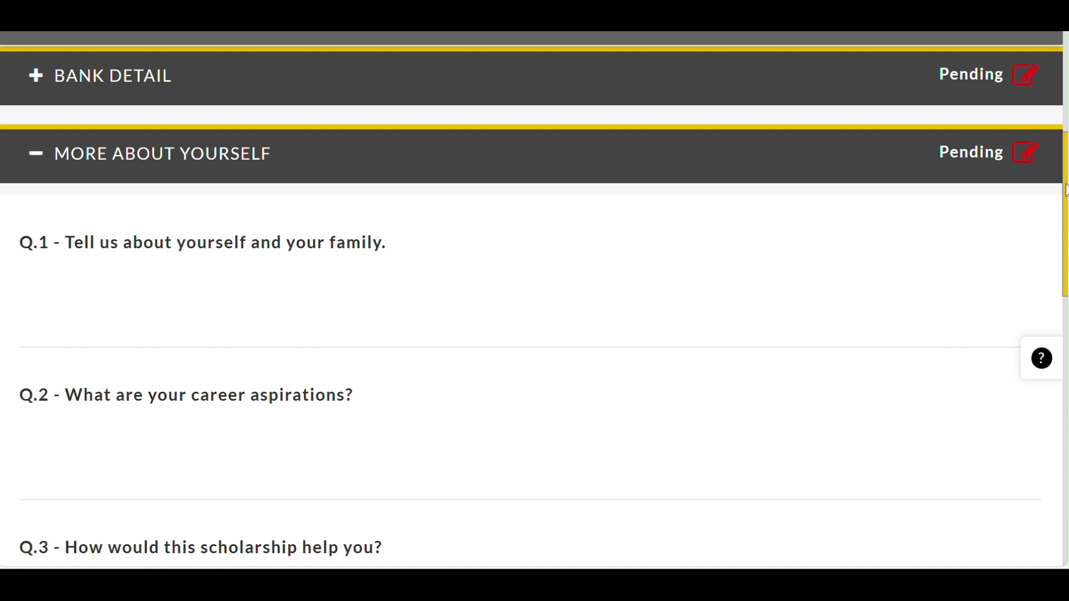
Answer Q.3 on how the scholarship would help with "I will pay my education fees via this scholarship. kindly select me."
{"action": "left_click_drag", "start_coordinate": [1065, 189], "coordinate": [1062, 231]}
{"action": "left_click", "coordinate": [279, 448]}
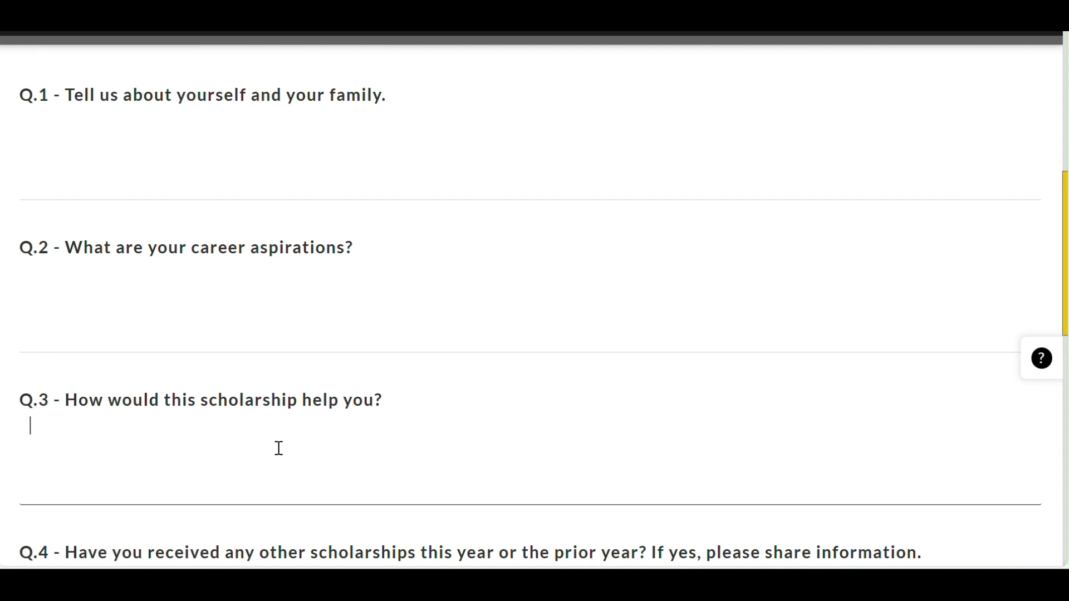
{"action": "type", "text": "I will"}
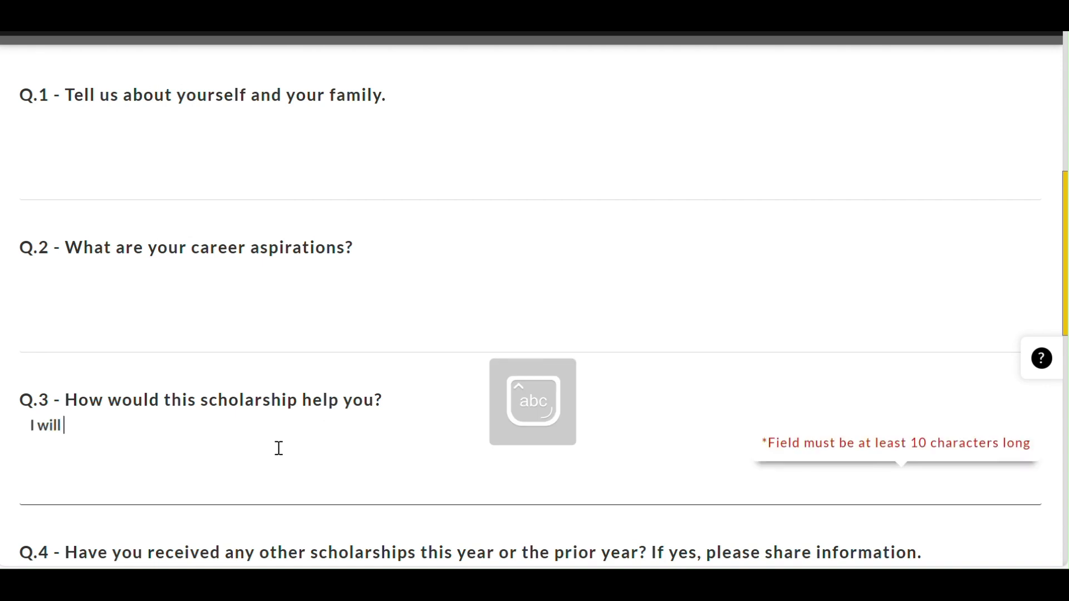
{"action": "type", "text": " pay my e"}
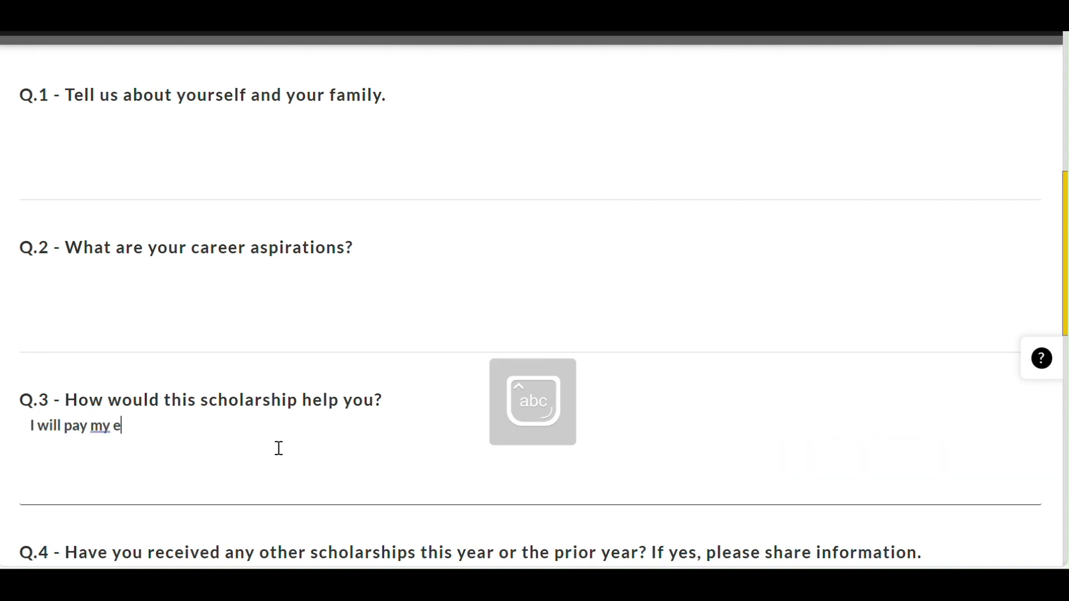
{"action": "type", "text": "ducation "}
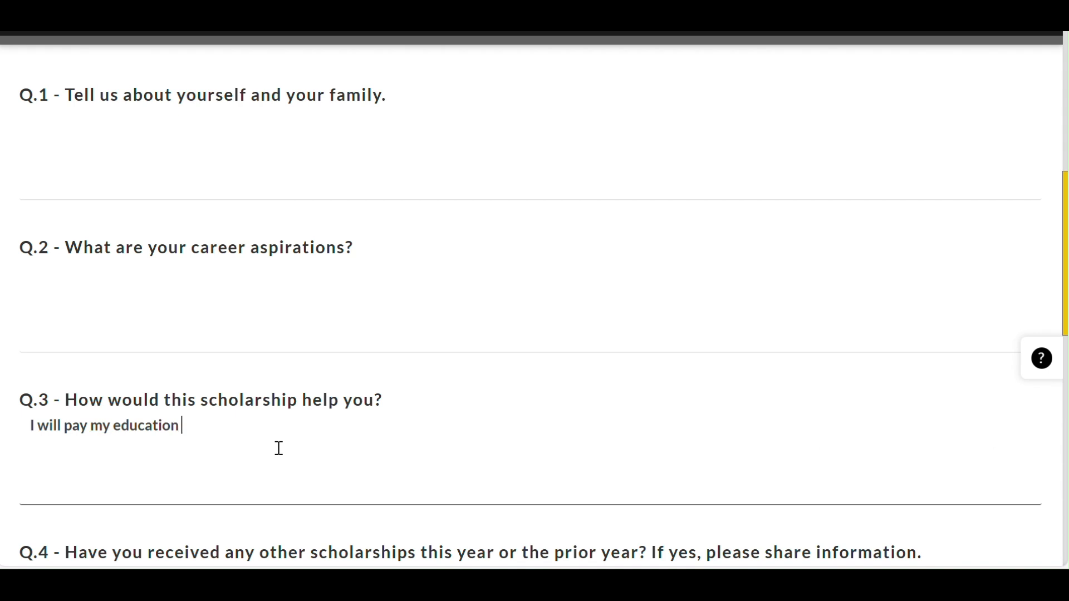
{"action": "type", "text": "fees via this scholar"}
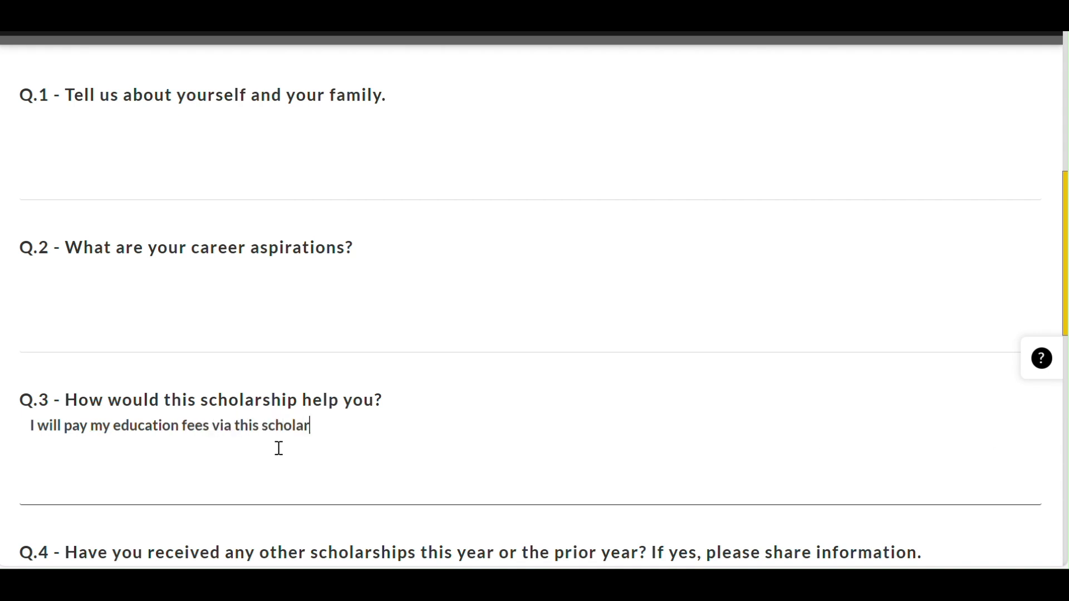
{"action": "type", "text": "ship. kiND"}
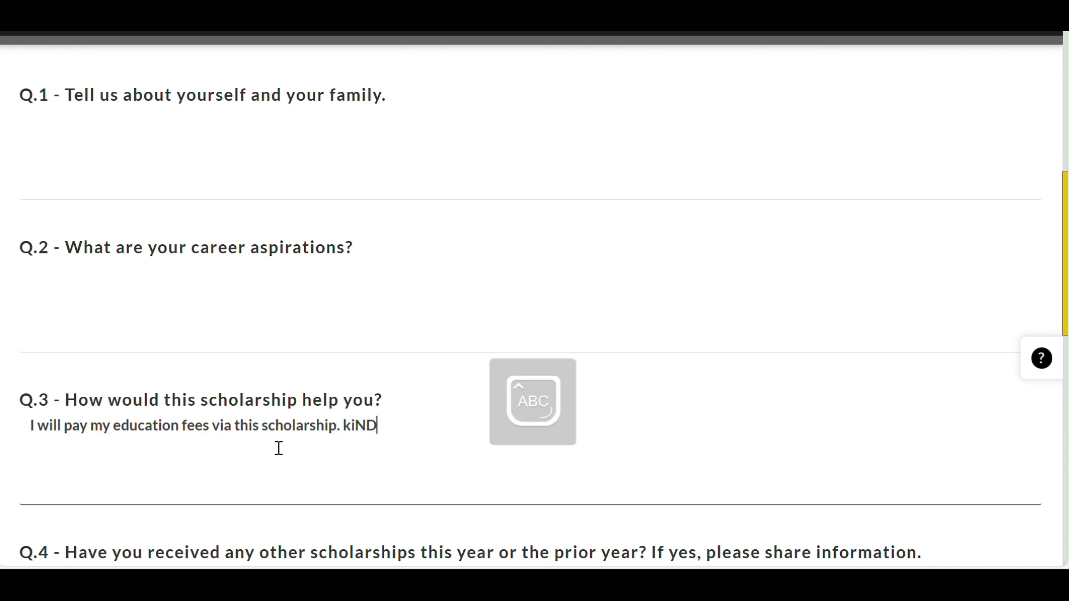
{"action": "key", "text": "BackSpace"}
{"action": "key", "text": "BackSpace"}
{"action": "key", "text": "Caps_Lock"}
{"action": "type", "text": "ndly select me."}
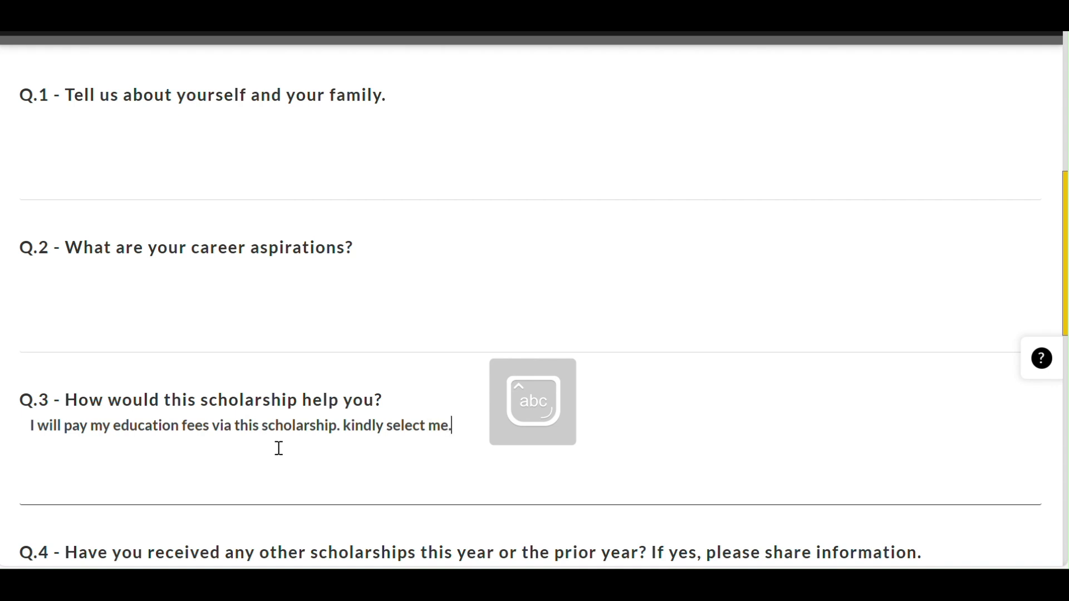
Answer Q.2 on career aspirations with "I wanna work with ISRO."
{"action": "left_click", "coordinate": [128, 327]}
{"action": "key", "text": "Caps_Lock"}
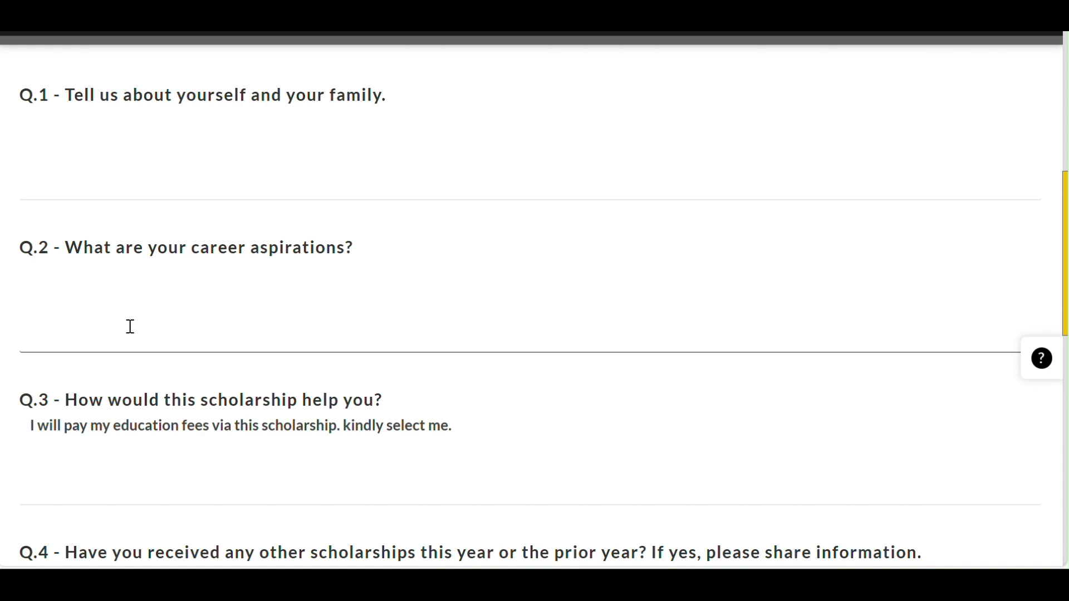
{"action": "type", "text": "I"}
{"action": "key", "text": "Caps_Lock"}
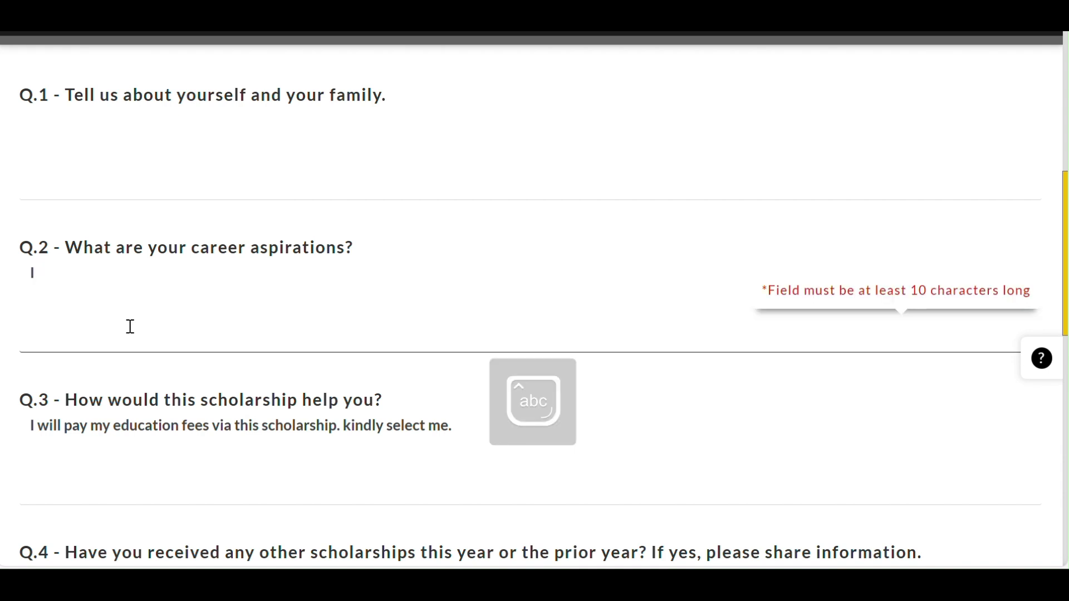
{"action": "type", "text": "wanna work"}
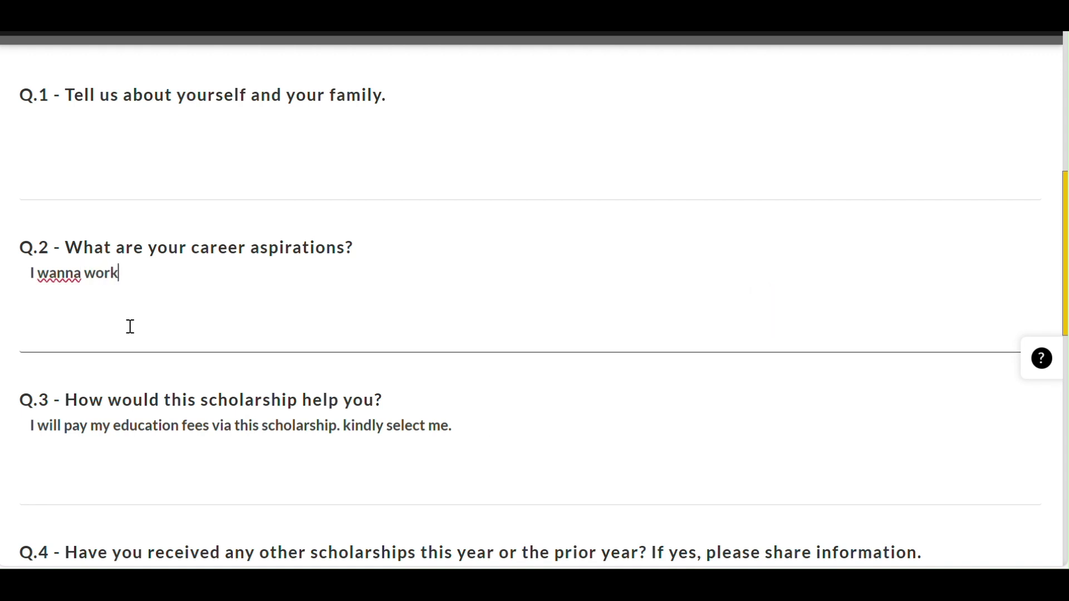
{"action": "type", "text": " with"}
{"action": "key", "text": "Caps_Lock"}
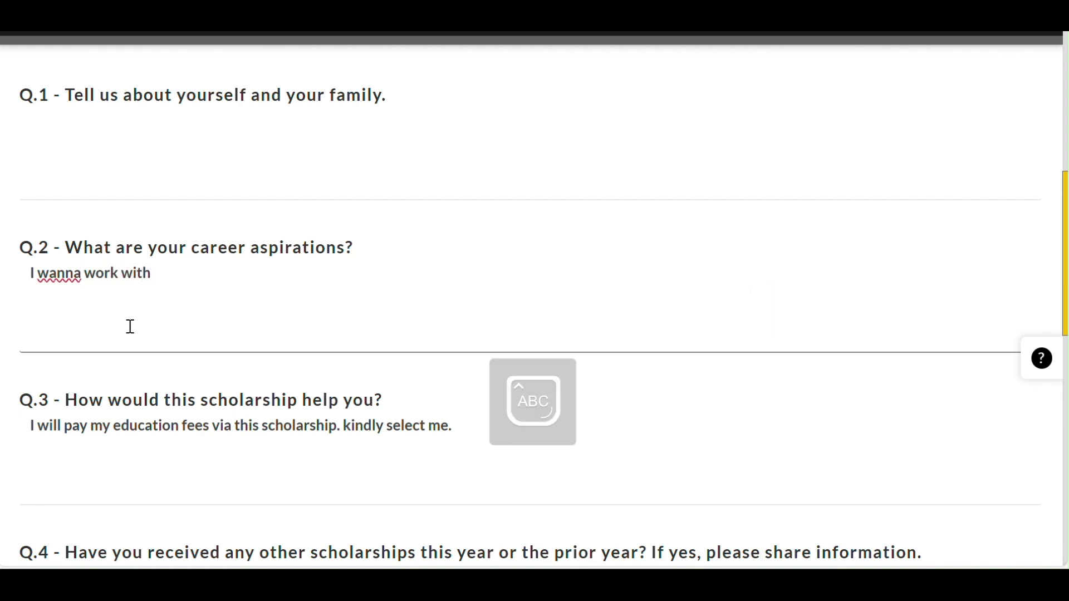
{"action": "type", "text": "ISRO"}
{"action": "key", "text": "Caps_Lock"}
{"action": "type", "text": "."}
Enter 5 as the All India JEE Advance Rank in Q.5
{"action": "left_click", "coordinate": [50, 165]}
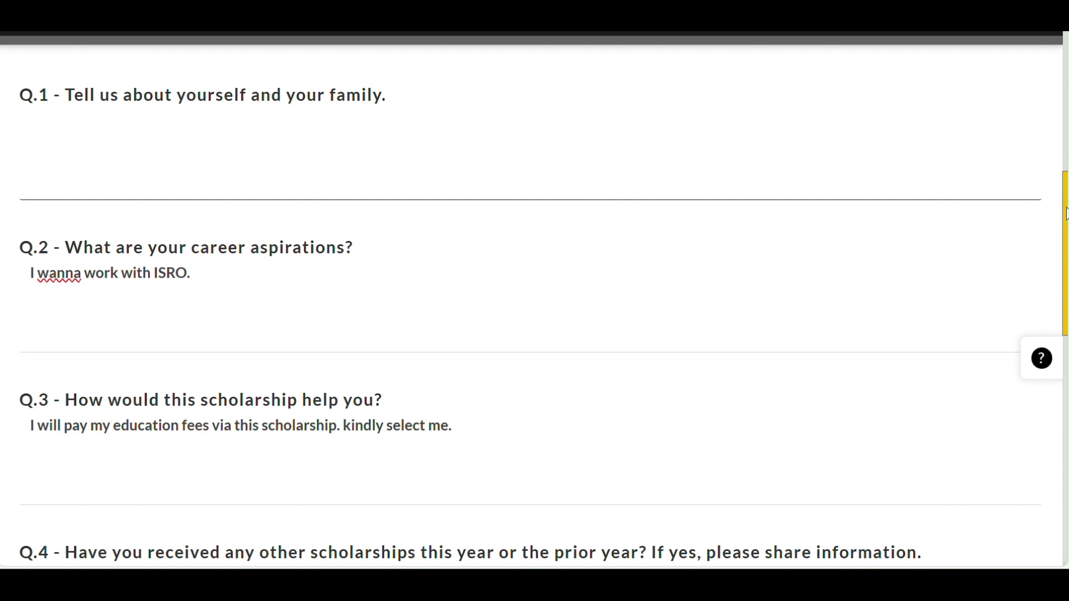
{"action": "scroll", "coordinate": [1064, 213], "scroll_direction": "down", "scroll_amount": 2}
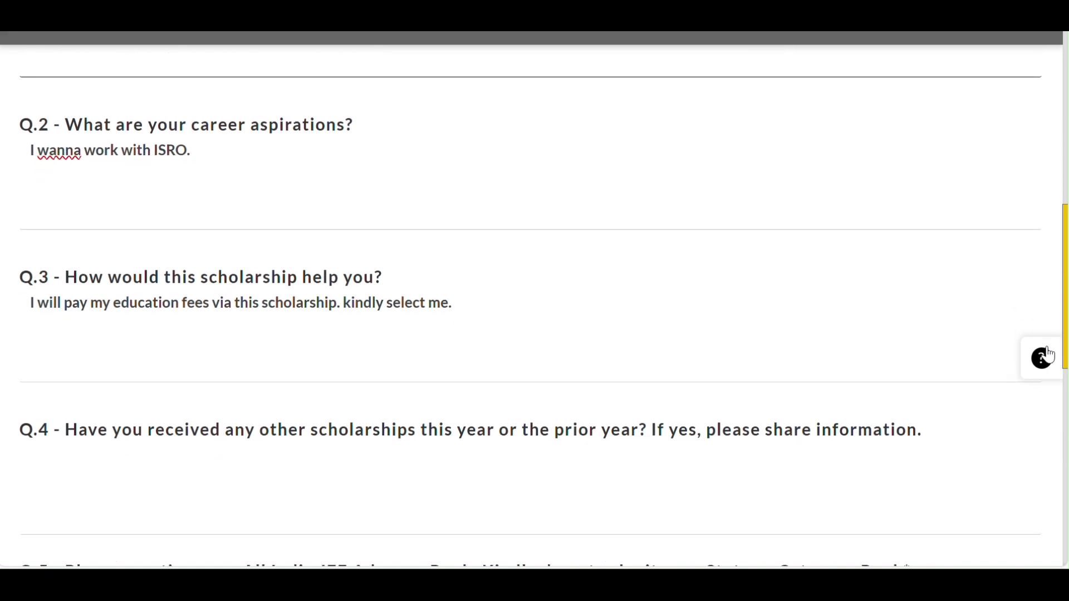
{"action": "scroll", "coordinate": [1066, 314], "scroll_direction": "down", "scroll_amount": 1}
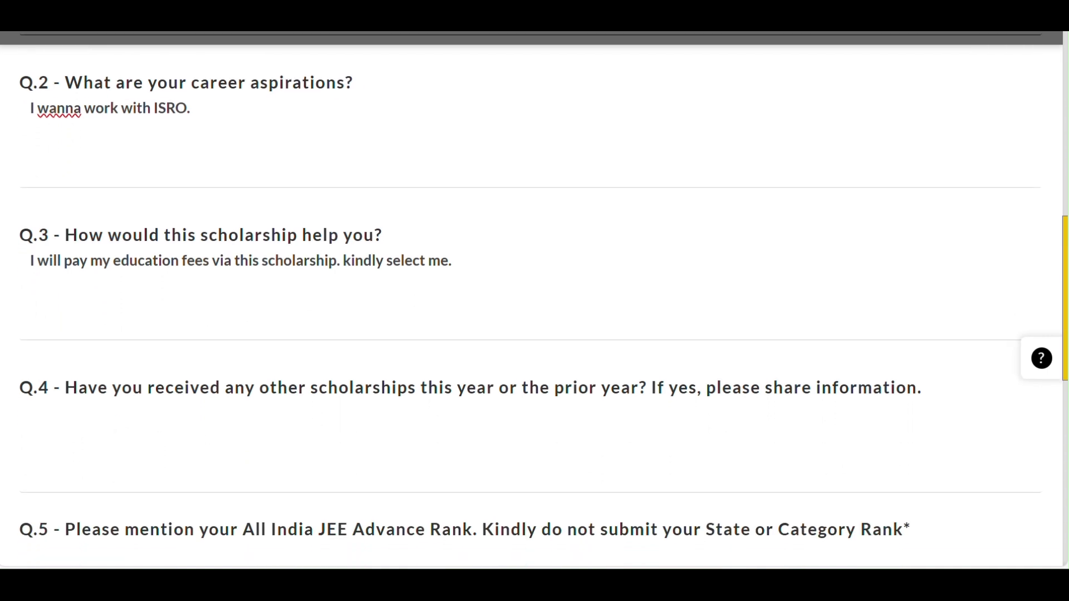
{"action": "scroll", "coordinate": [1065, 314], "scroll_direction": "down", "scroll_amount": 1}
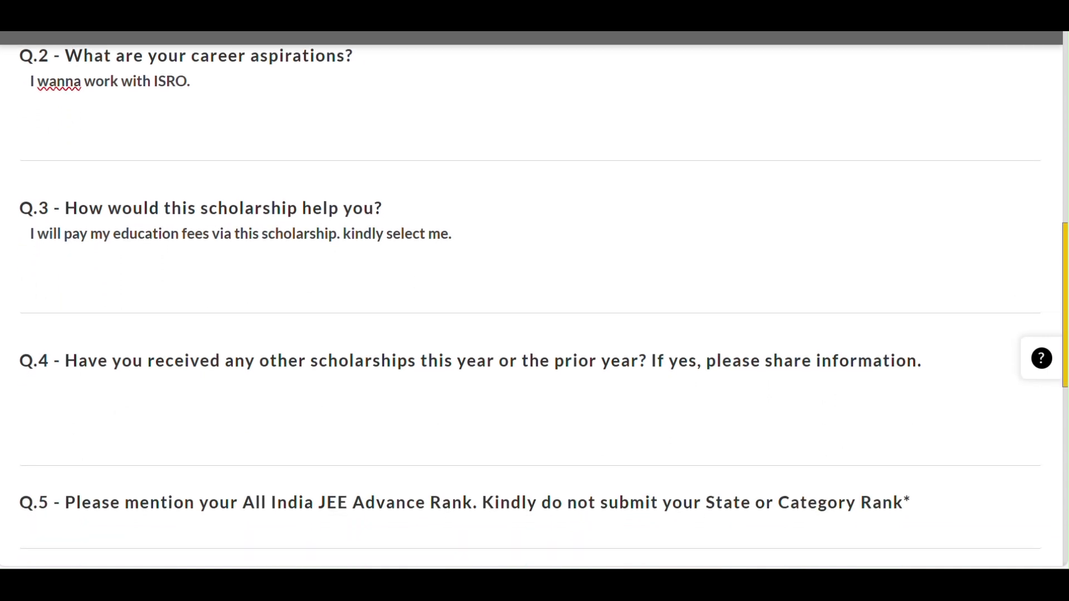
{"action": "left_click", "coordinate": [142, 526]}
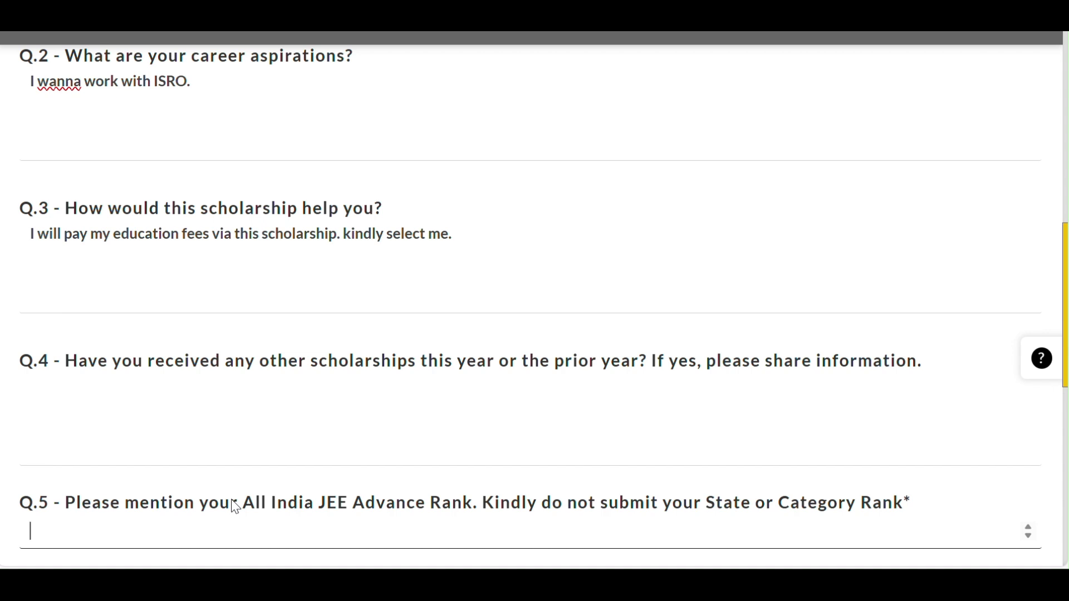
{"action": "type", "text": "5"}
{"action": "mouse_move", "coordinate": [1065, 314]}
{"action": "left_mouse_down"}
{"action": "mouse_move", "coordinate": [1064, 329]}
{"action": "mouse_move", "coordinate": [1065, 310]}
{"action": "left_mouse_up"}
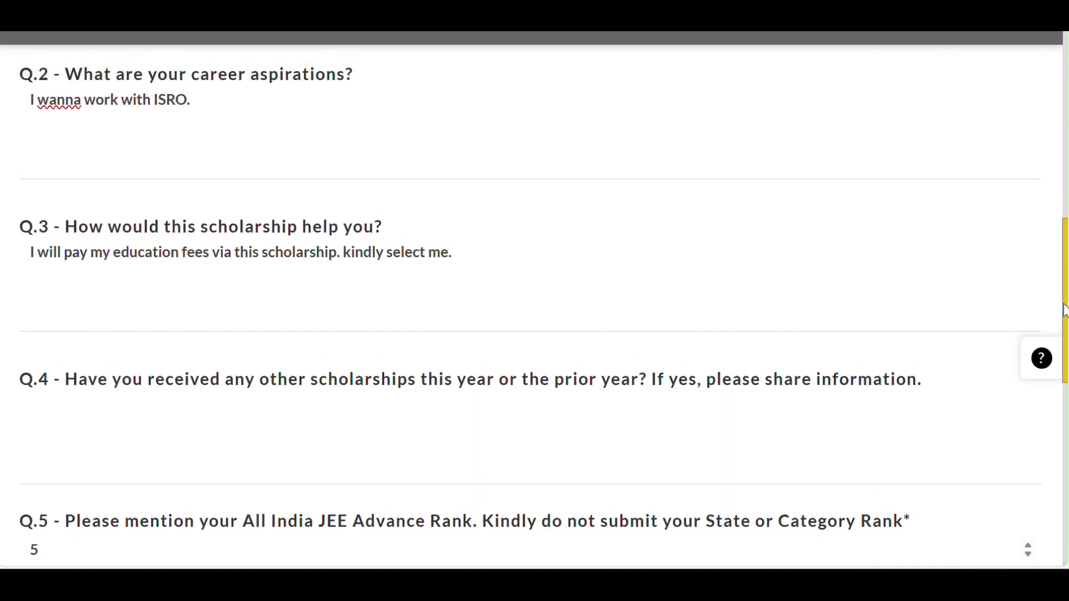
Switch to File Explorer and view the images Screenshot 2025-08-04 205125.png and Screenshot 2025-08-04 205031.png
{"action": "mouse_move", "coordinate": [282, 530]}
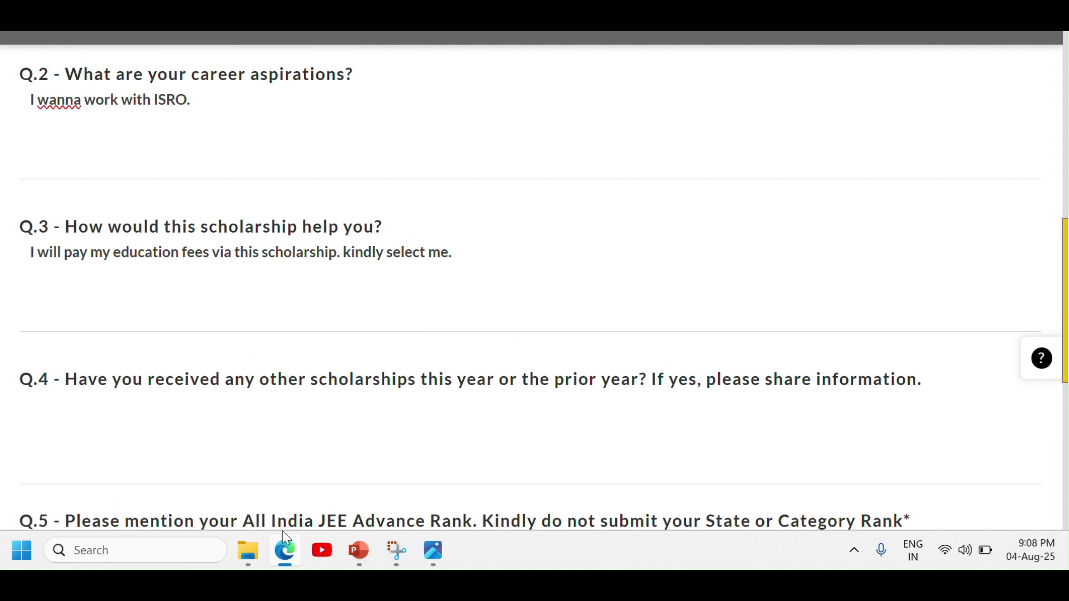
{"action": "left_click", "coordinate": [255, 558]}
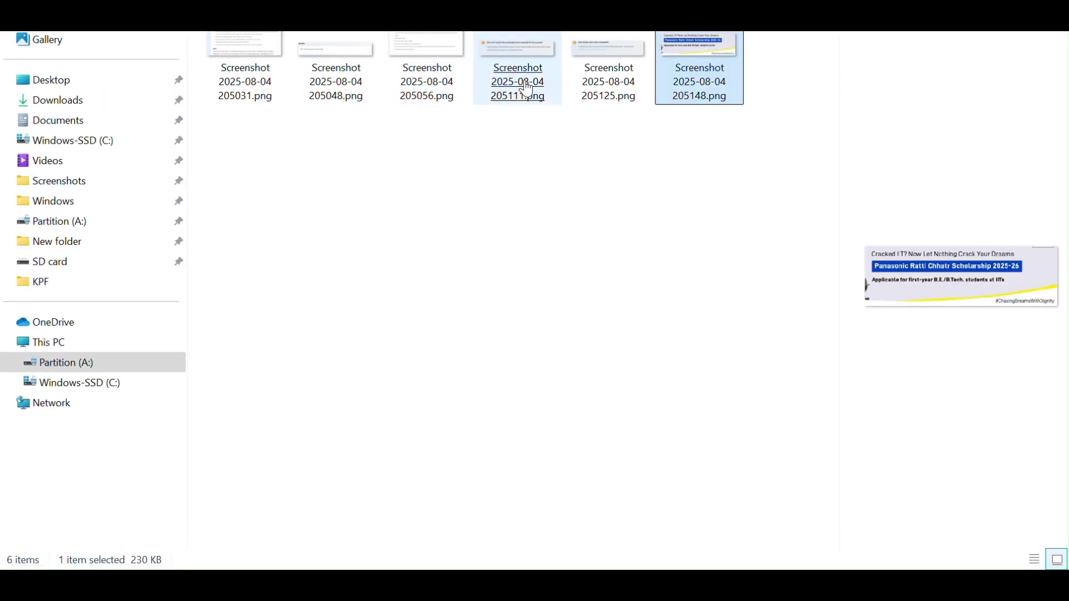
{"action": "left_click", "coordinate": [585, 56]}
{"action": "double_click", "coordinate": [585, 56]}
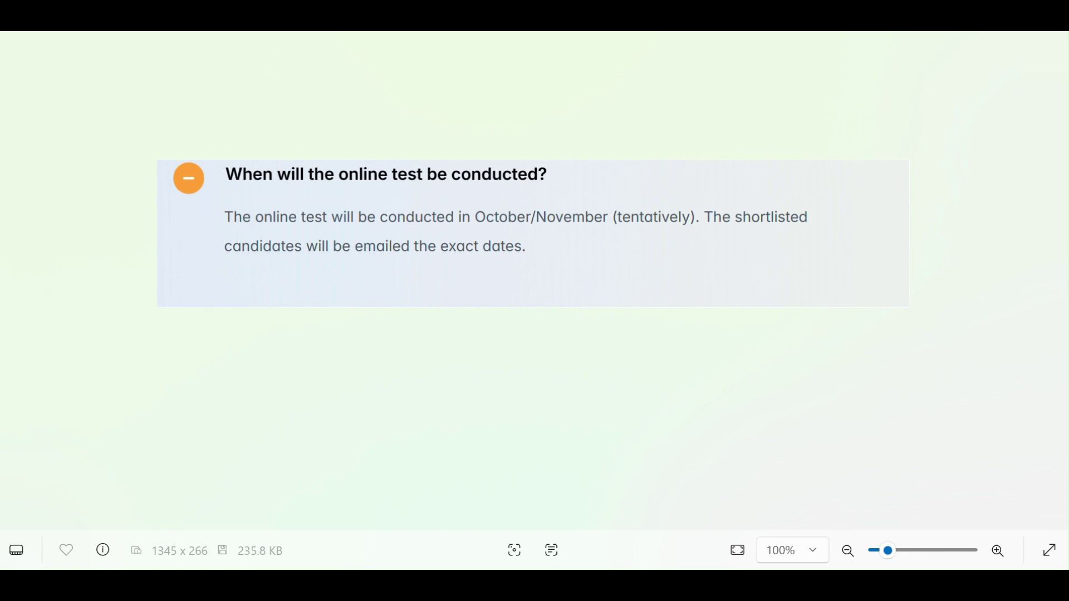
{"action": "key", "text": "alt+F4"}
{"action": "left_click", "coordinate": [232, 99]}
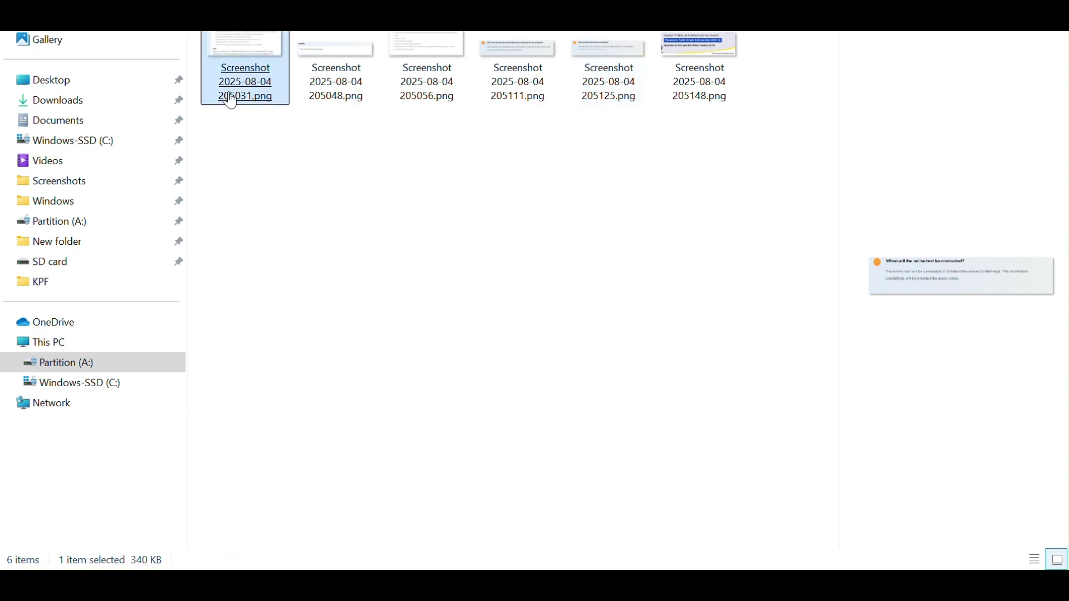
{"action": "double_click", "coordinate": [231, 99]}
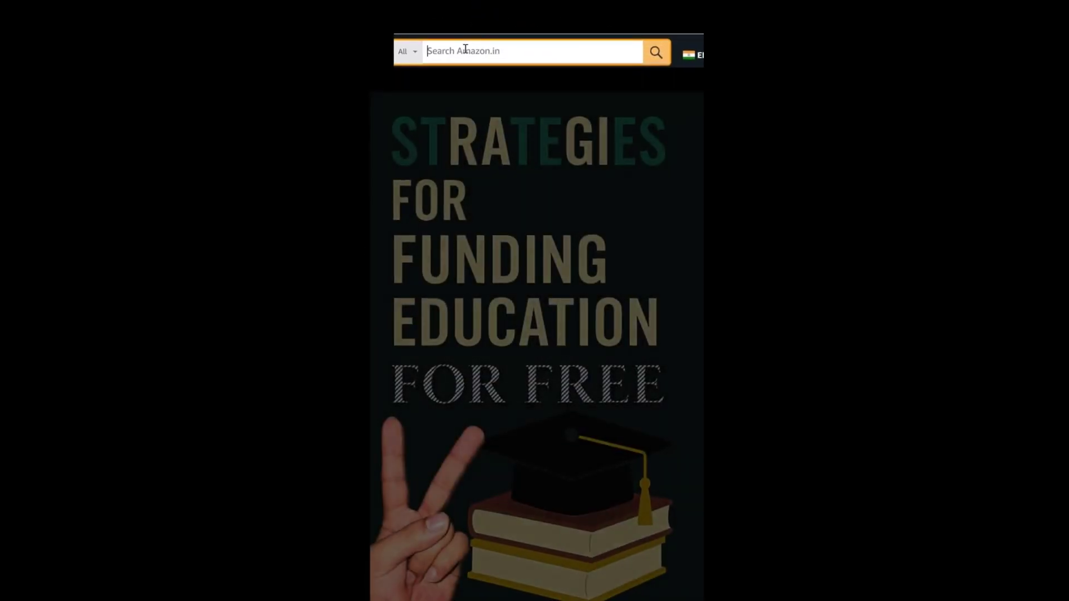
Search Amazon.in for "Strategies For Funding Education"
{"action": "type", "text": "Strategies For Fundi"}
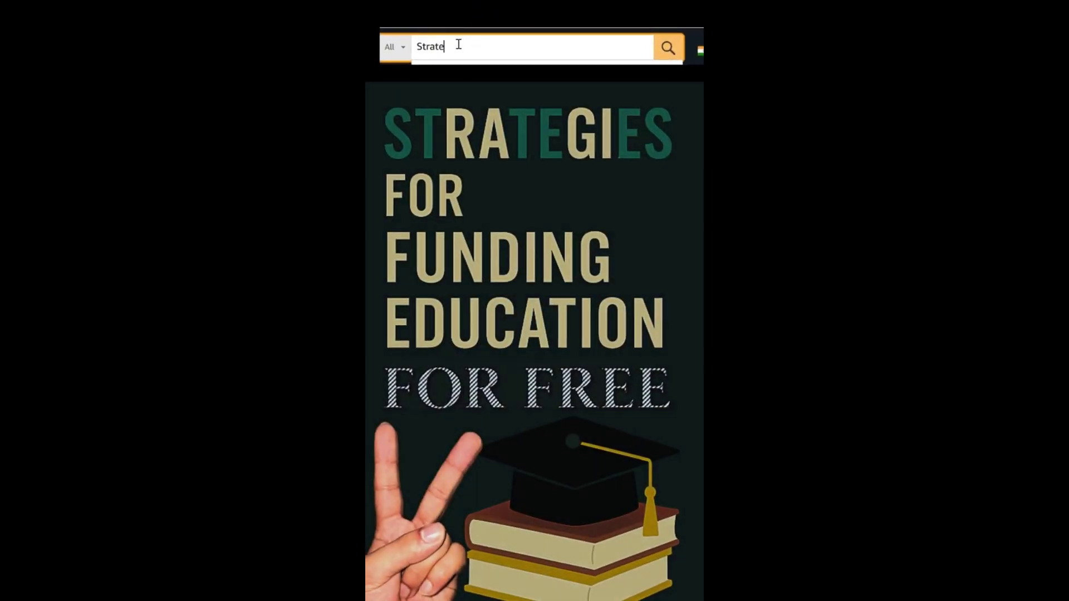
{"action": "type", "text": "ng Education"}
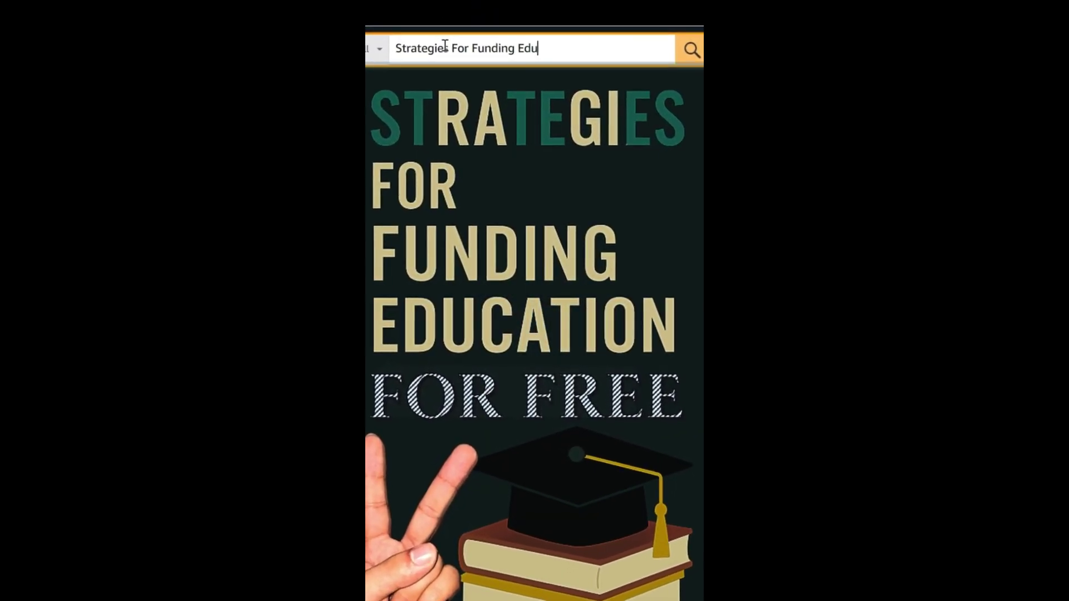